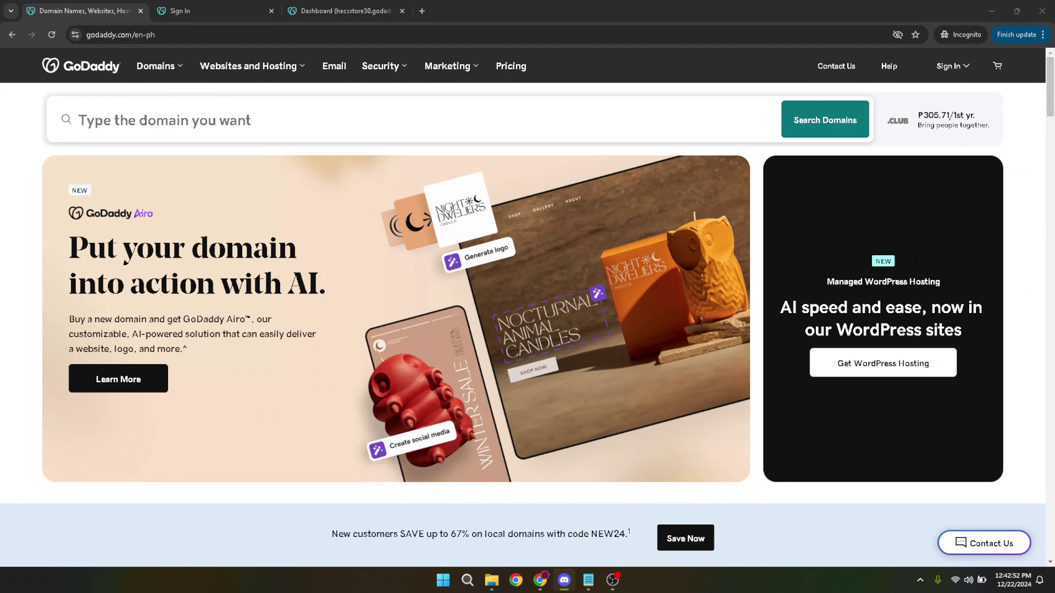
# Bring the browser window showing the GoDaddy Philippines home page to the front.
pyautogui.click(721, 81)
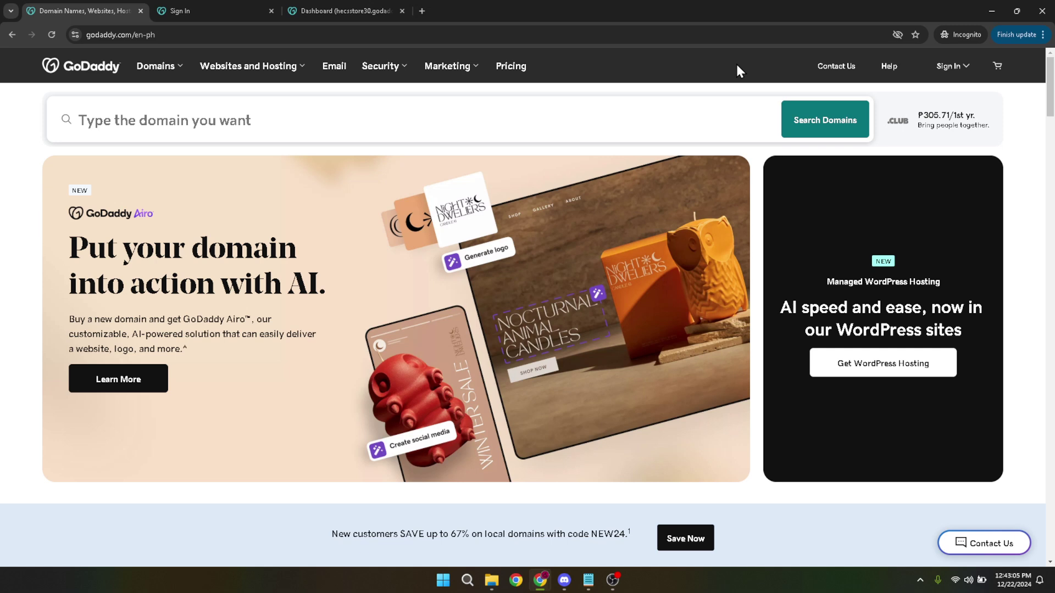
# Go to the GoDaddy sign-in page and check the pre-filled username and password.
pyautogui.click(952, 66)
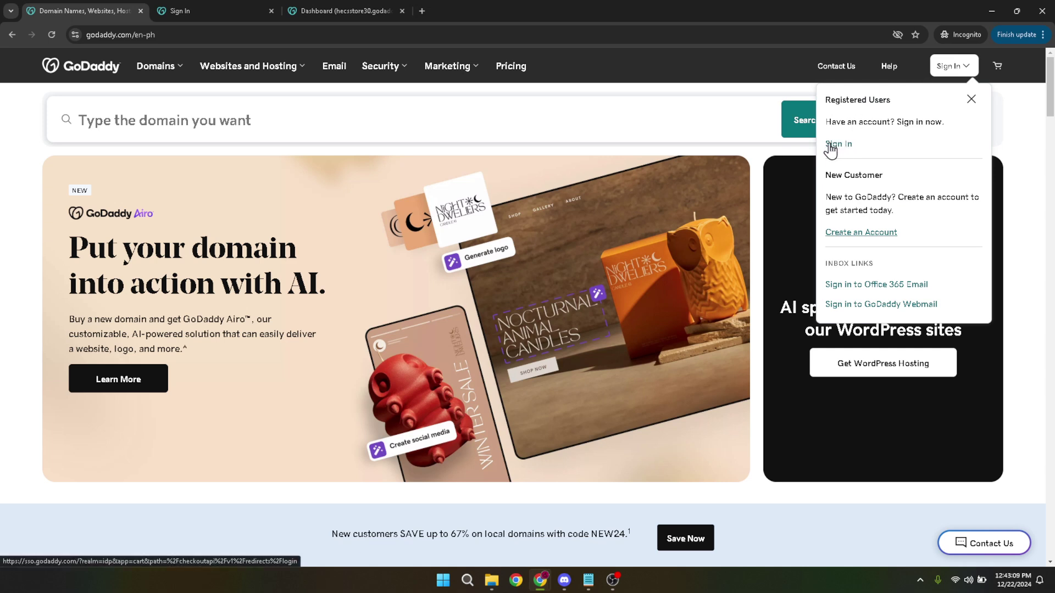
pyautogui.click(230, 7)
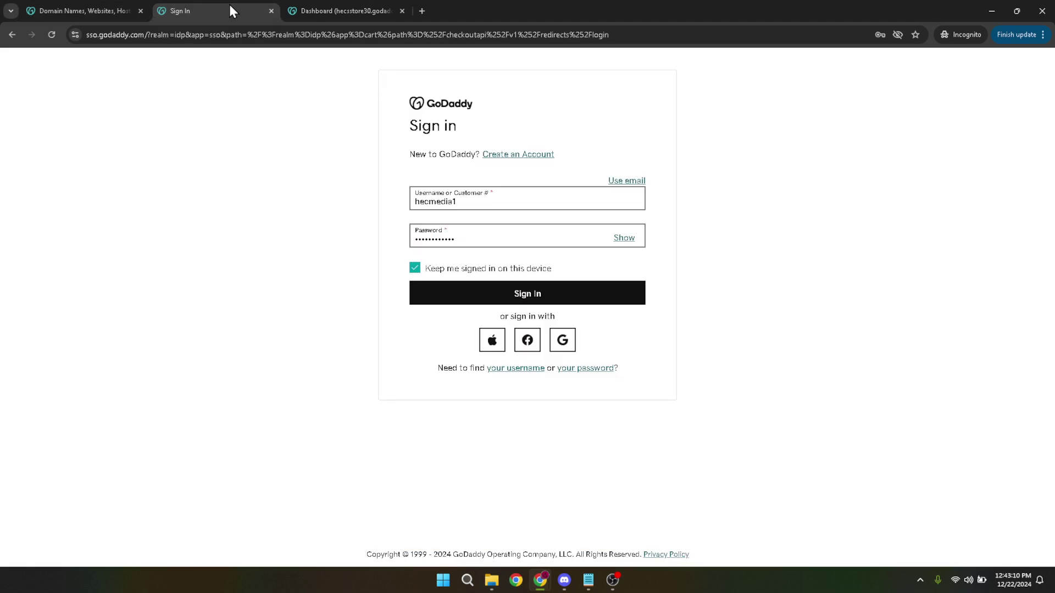
pyautogui.click(479, 205)
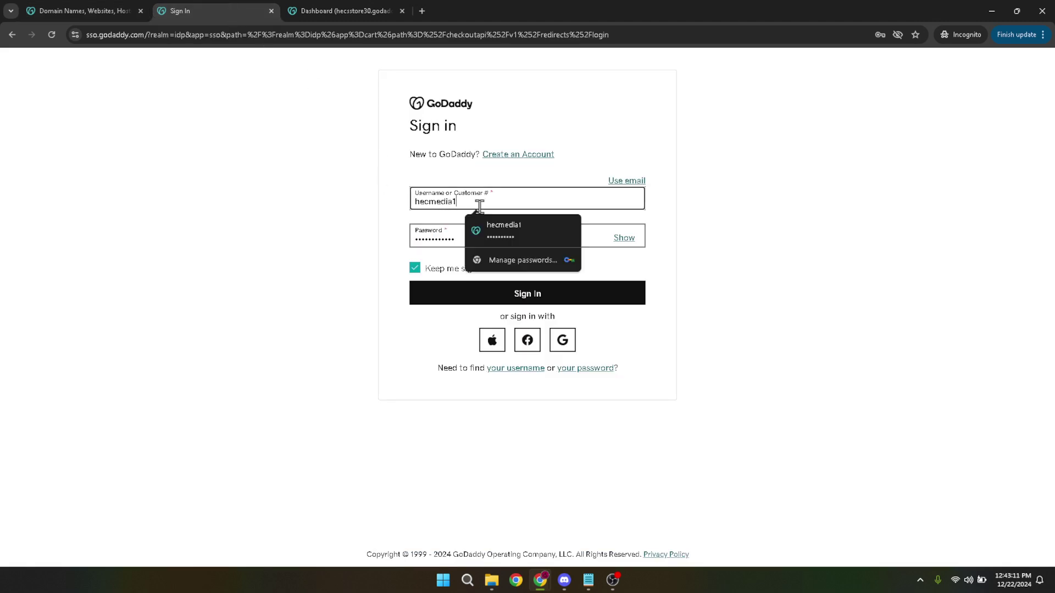
pyautogui.moveTo(479, 206); pyautogui.dragTo(396, 209)
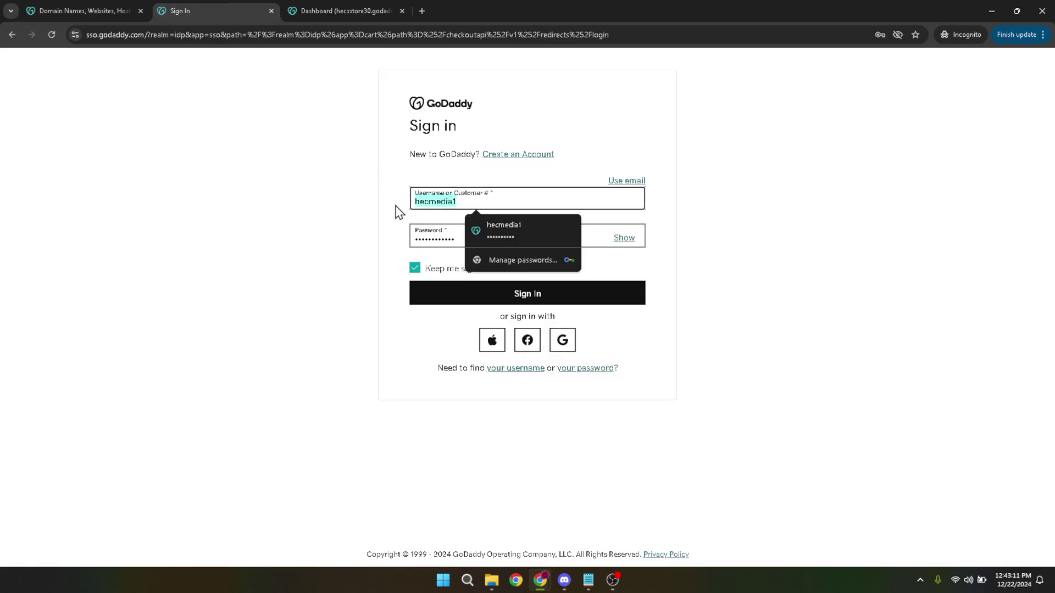
pyautogui.click(460, 239)
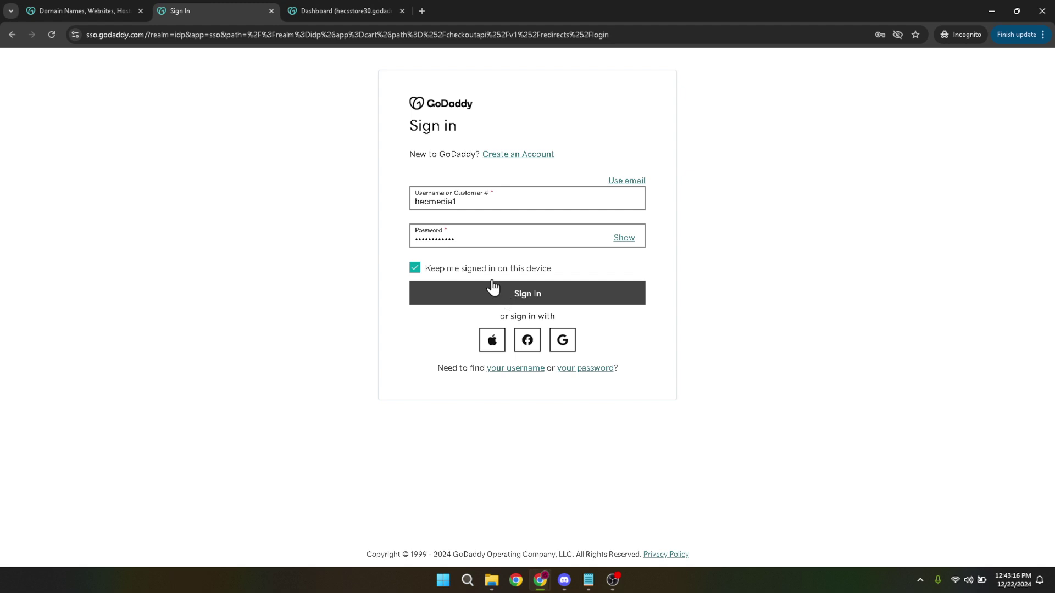
# On the HEC's Store dashboard, expand the Customers section in the left sidebar.
pyautogui.click(349, 2)
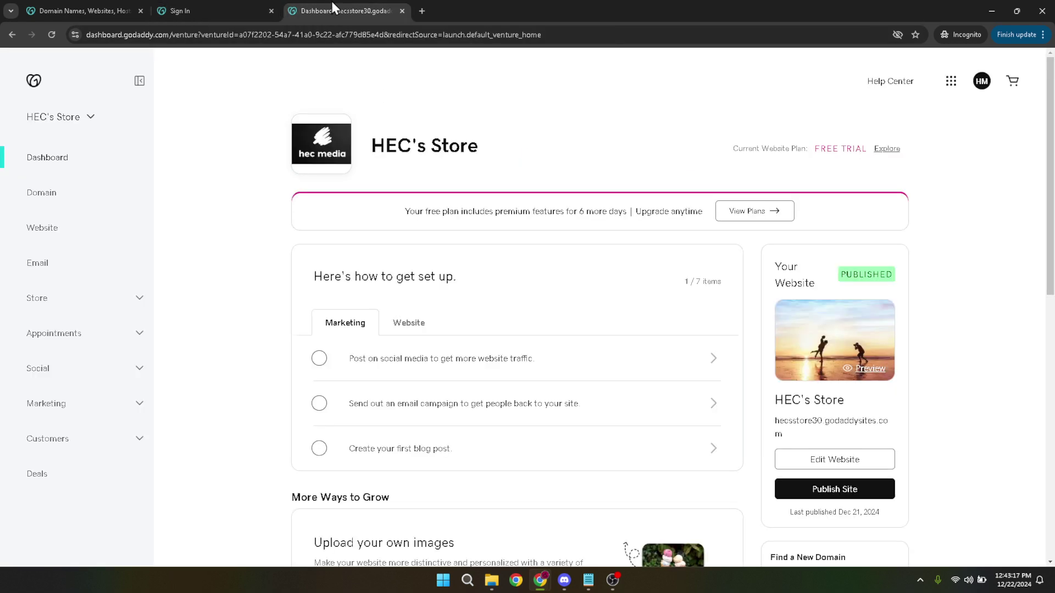
pyautogui.scroll(-3, 104, 287)
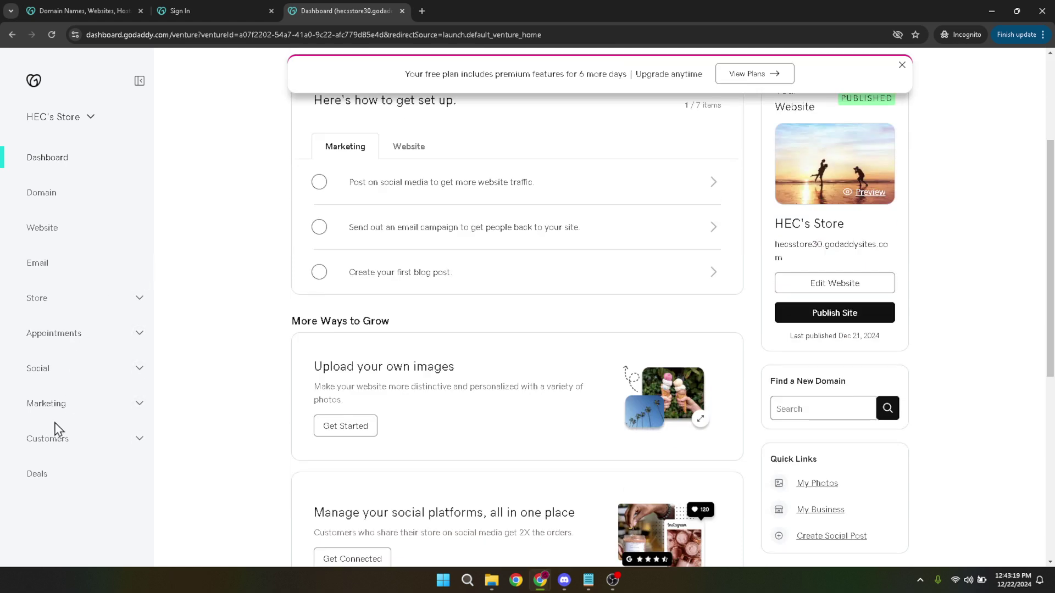
pyautogui.click(39, 446)
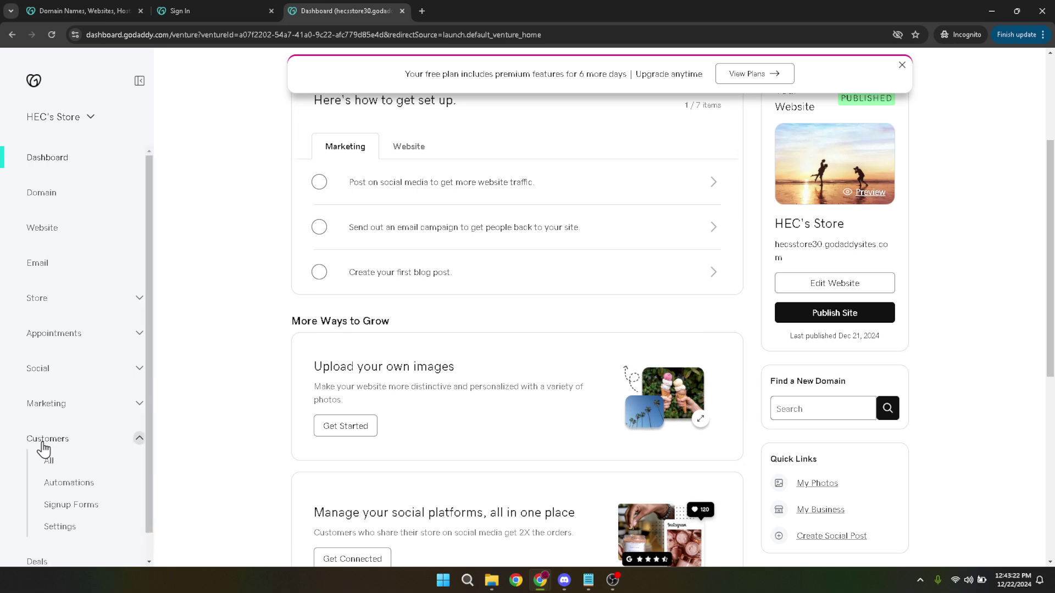
pyautogui.scroll(-2, 164, 452)
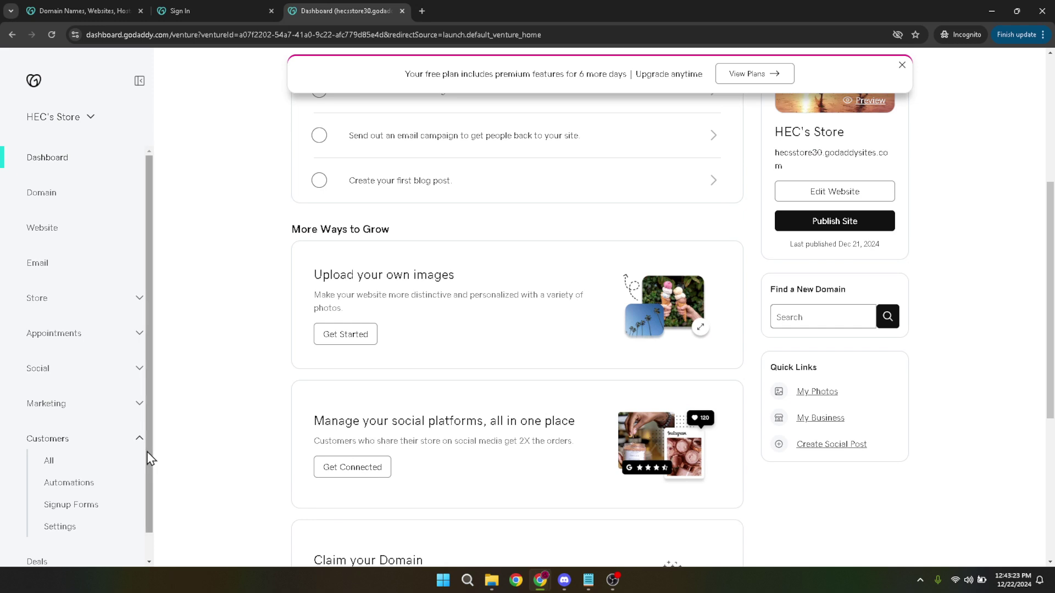
pyautogui.scroll(-1, 151, 459)
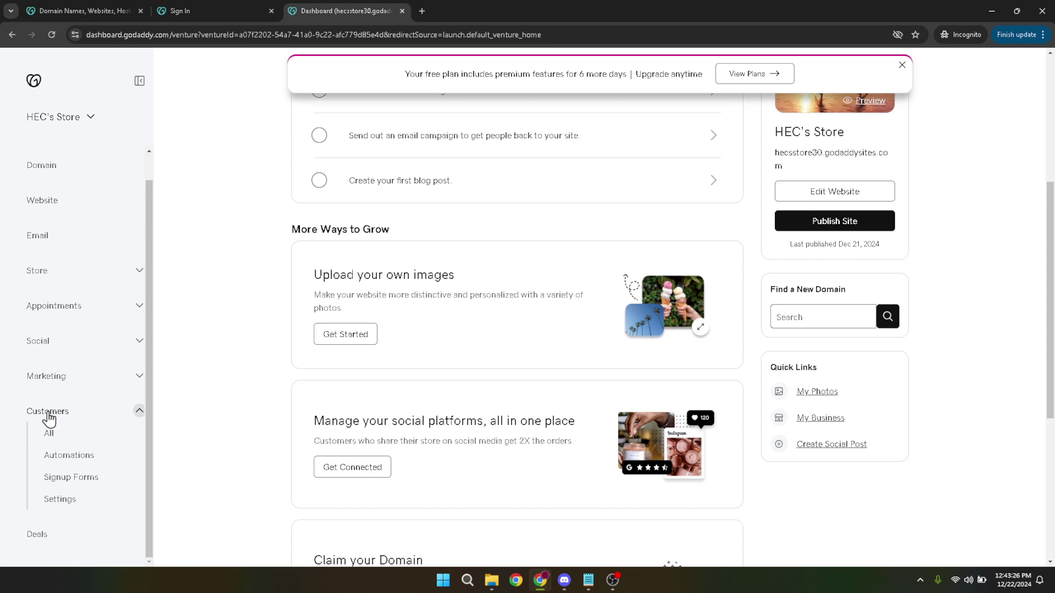
# Open the Signup Forms page listing the existing form.
pyautogui.click(66, 483)
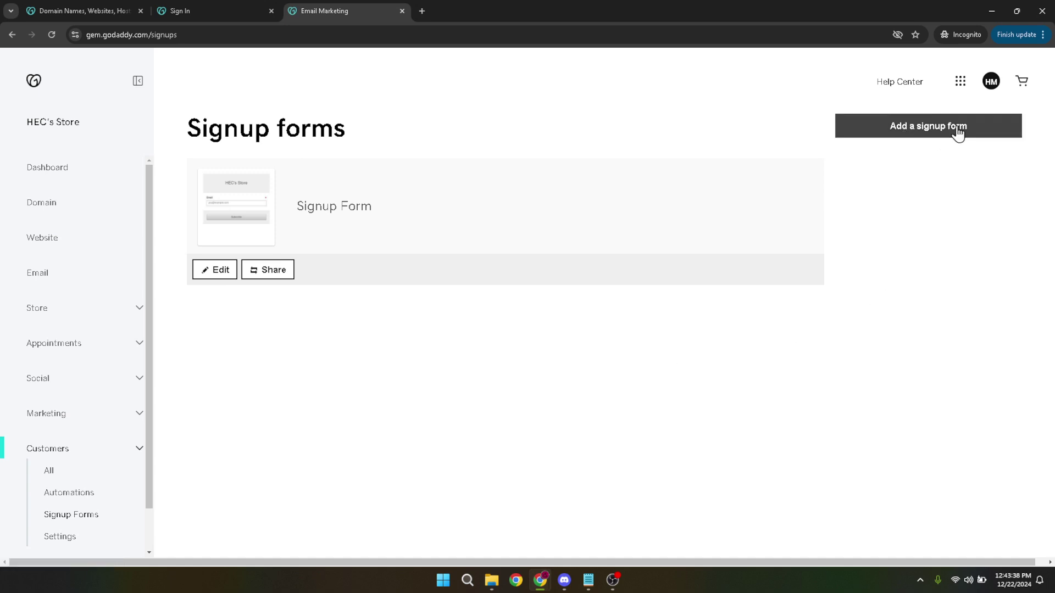
# Add a new form, Signup Form 1, and begin editing its confirmation From Email address.
pyautogui.click(914, 135)
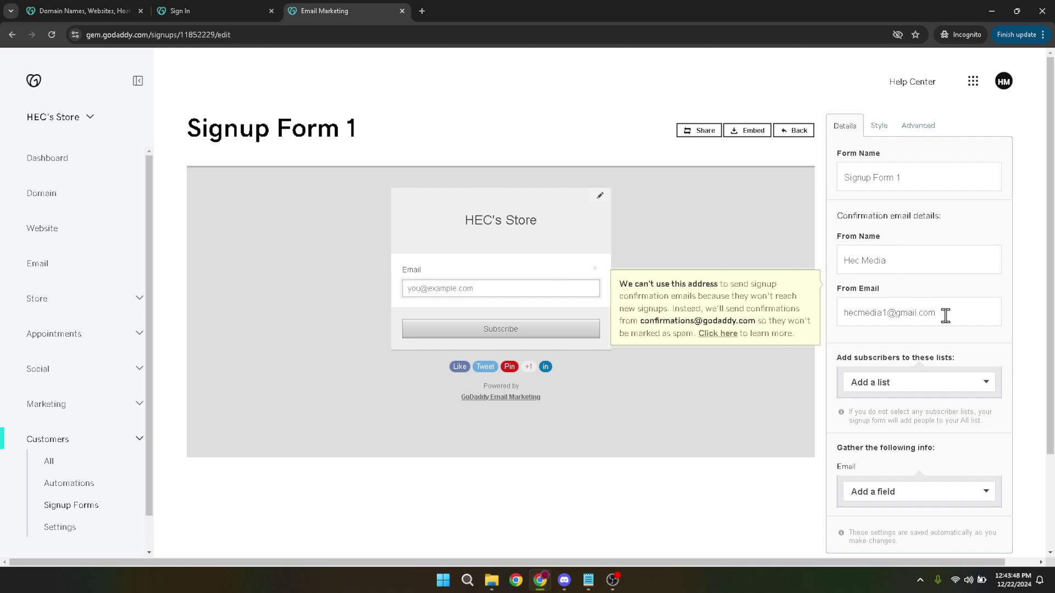
pyautogui.click(887, 313)
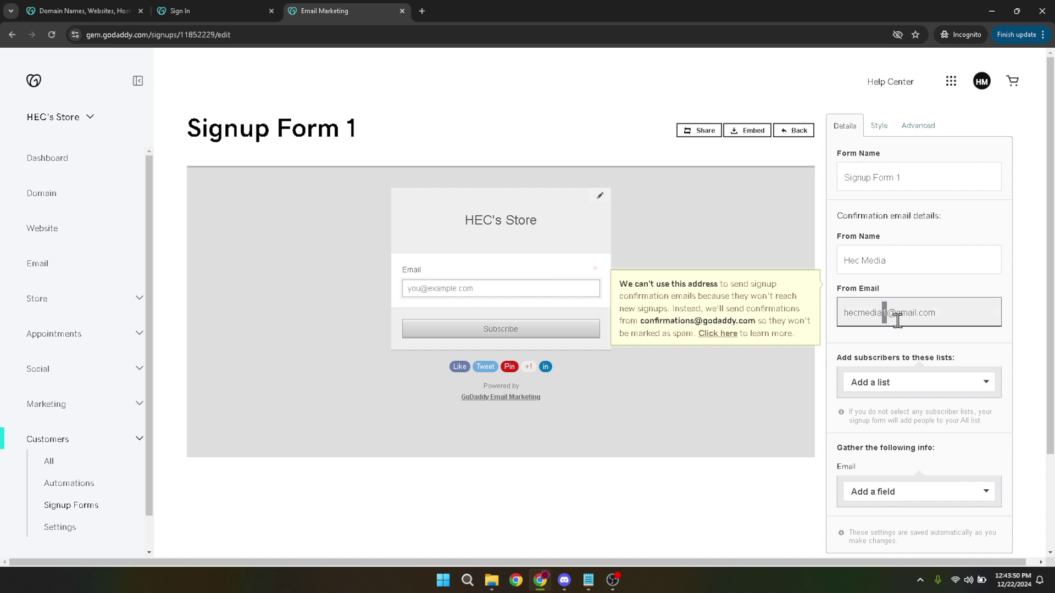
pyautogui.write('3')
pyautogui.click(953, 295)
pyautogui.click(954, 302)
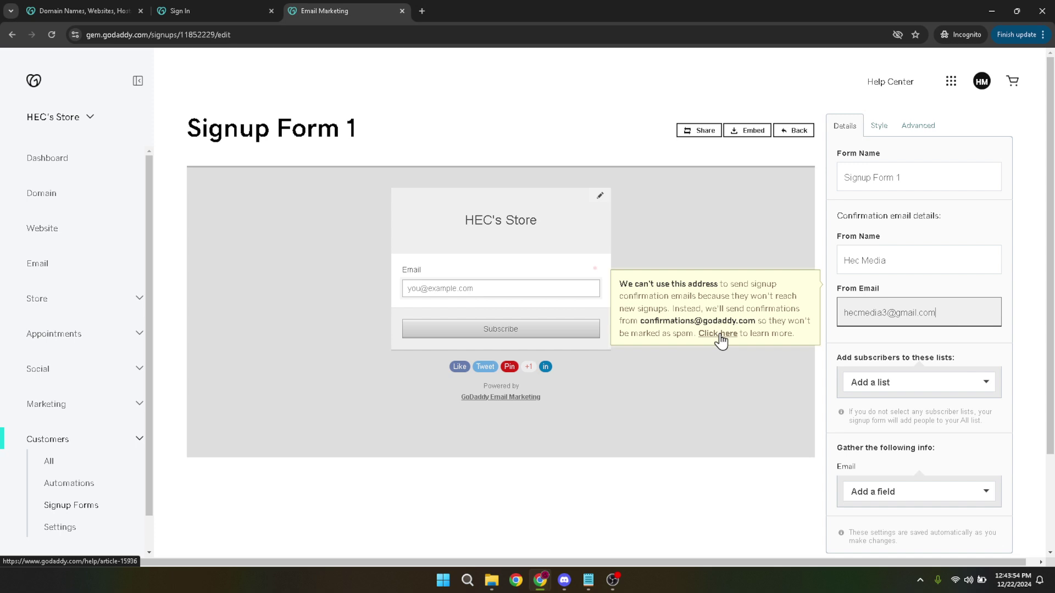
pyautogui.scroll(-2, 911, 436)
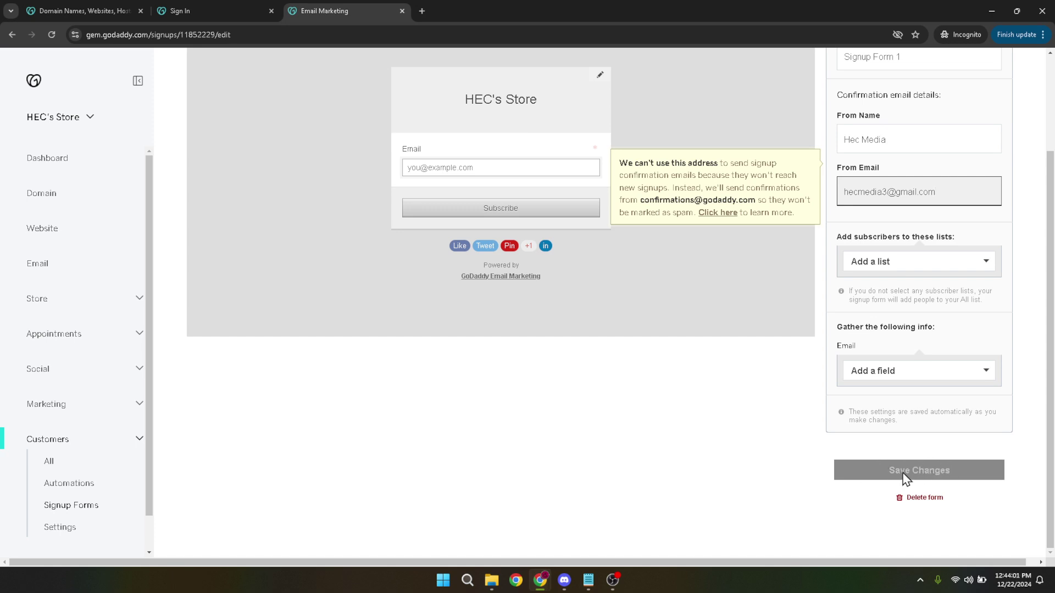
pyautogui.scroll(2, 896, 474)
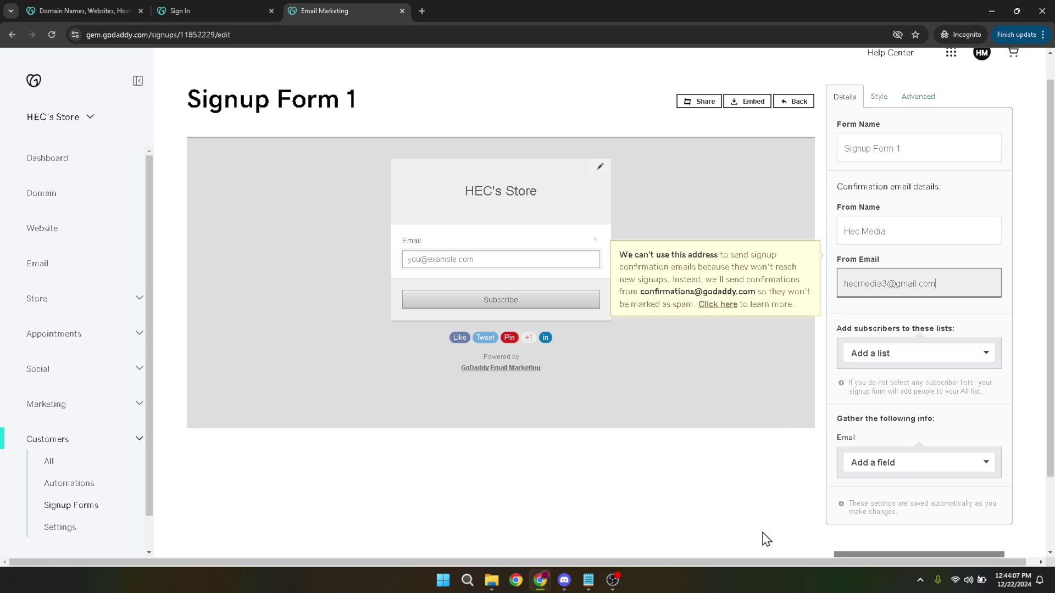
pyautogui.scroll(-2, 766, 539)
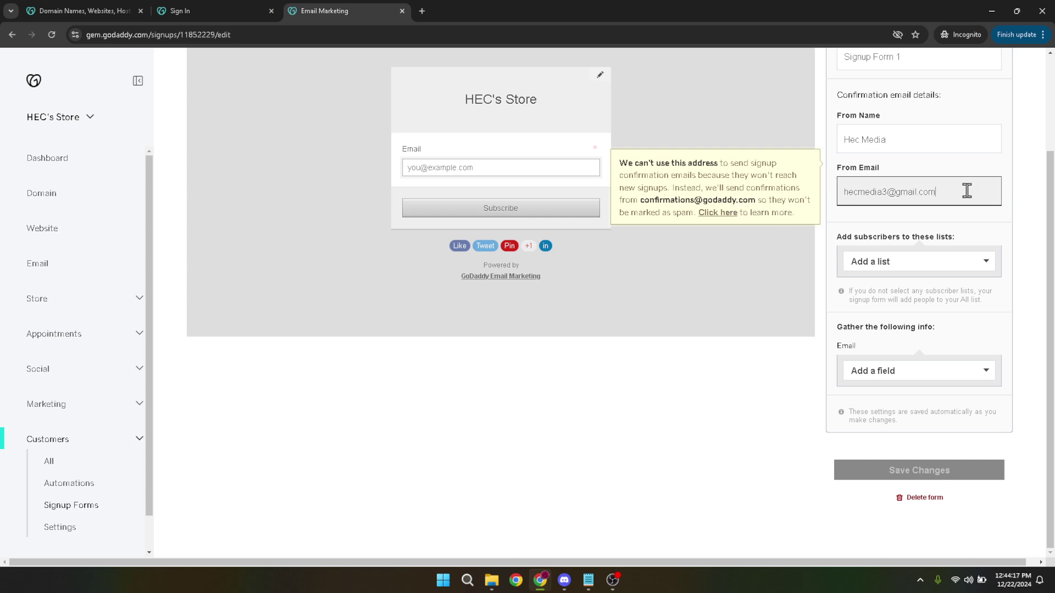
pyautogui.hotkey('ctrl', 'a')
pyautogui.write('conf')
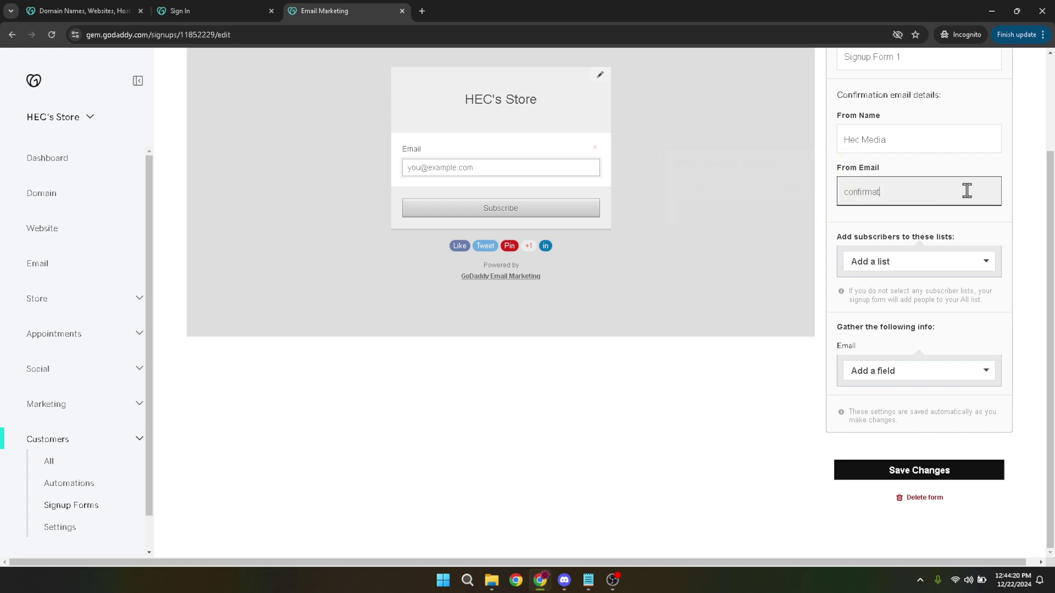
pyautogui.hotkey('ctrl', 'a')
pyautogui.press('BackSpace')
pyautogui.click(901, 467)
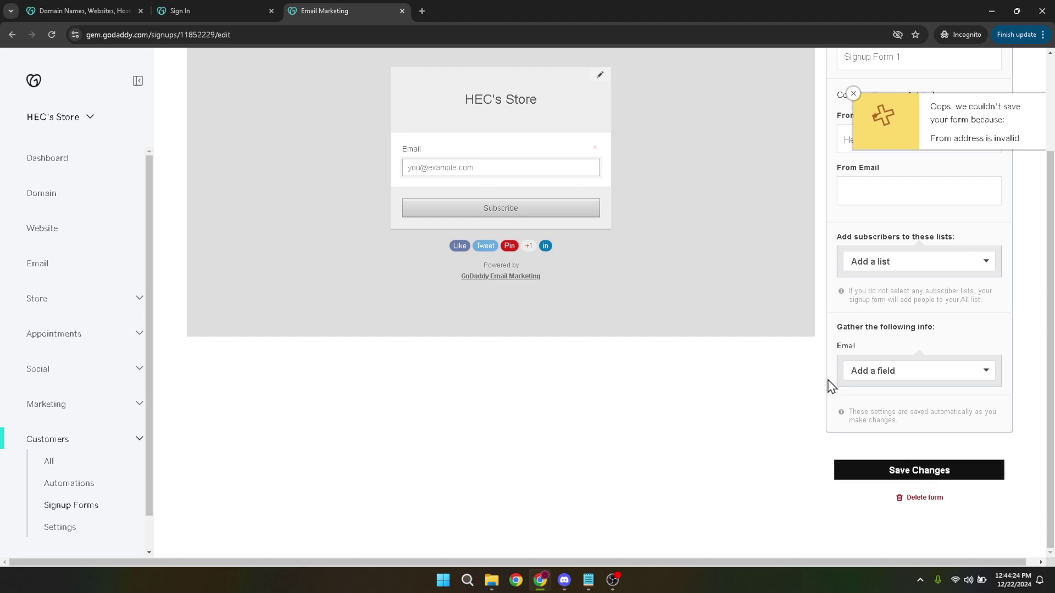
pyautogui.click(853, 94)
pyautogui.click(877, 190)
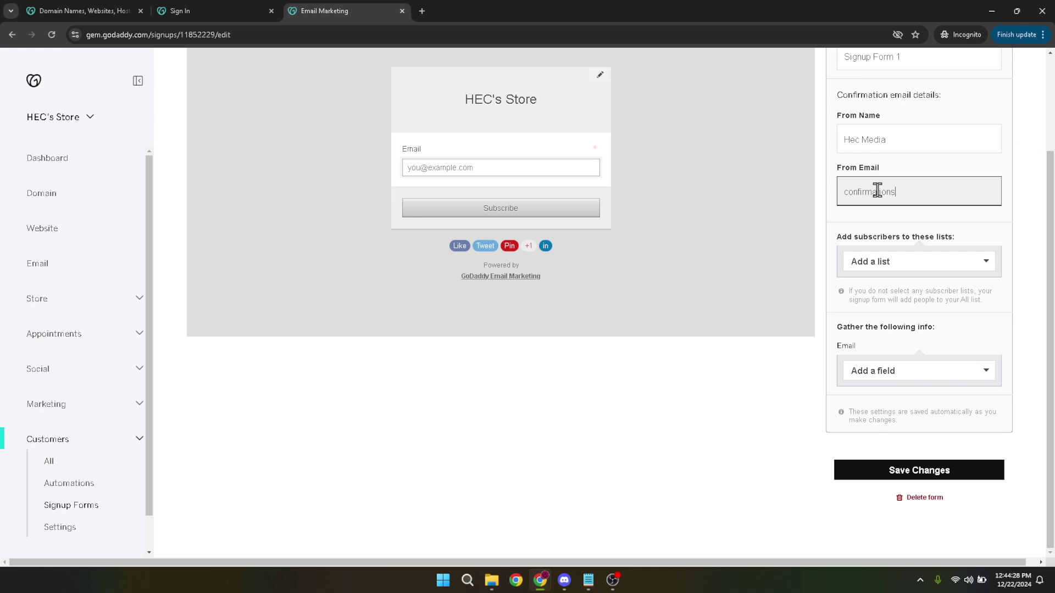
pyautogui.write('@godaddy,com')
pyautogui.hotkey('ctrl', 'a')
pyautogui.press('End')
pyautogui.press('BackSpace')
pyautogui.click(912, 472)
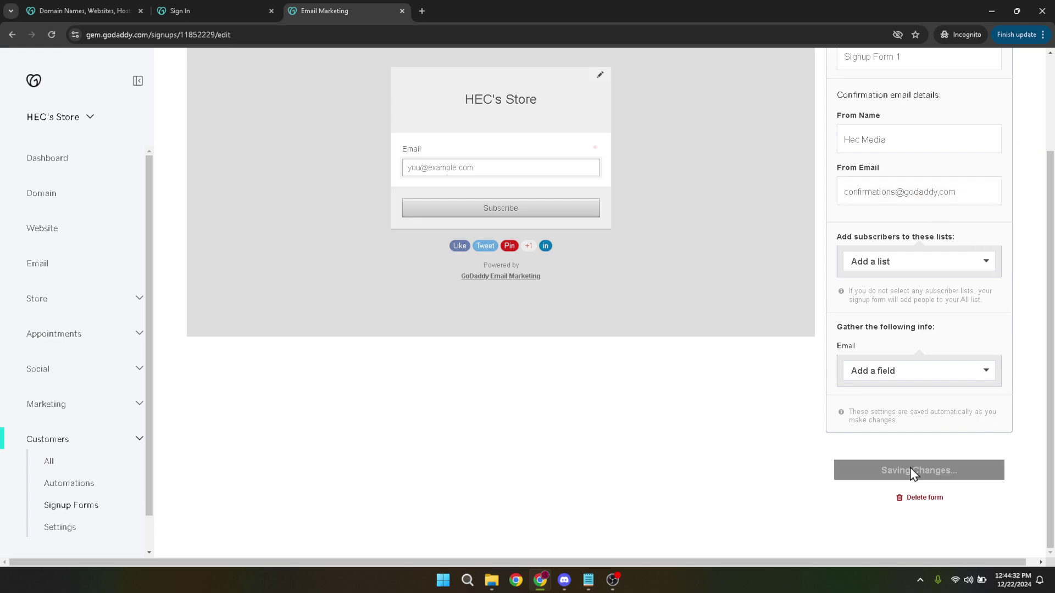